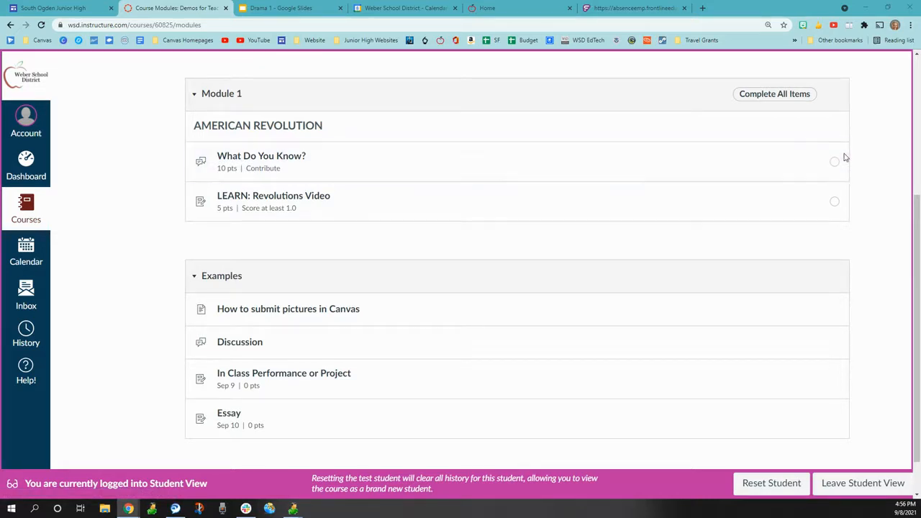
In the Examples module's settings, add a requirement that students view the "How to submit pictures in Canvas" item.
scroll(853, 178, "up", 2)
scroll(853, 180, "up", 1)
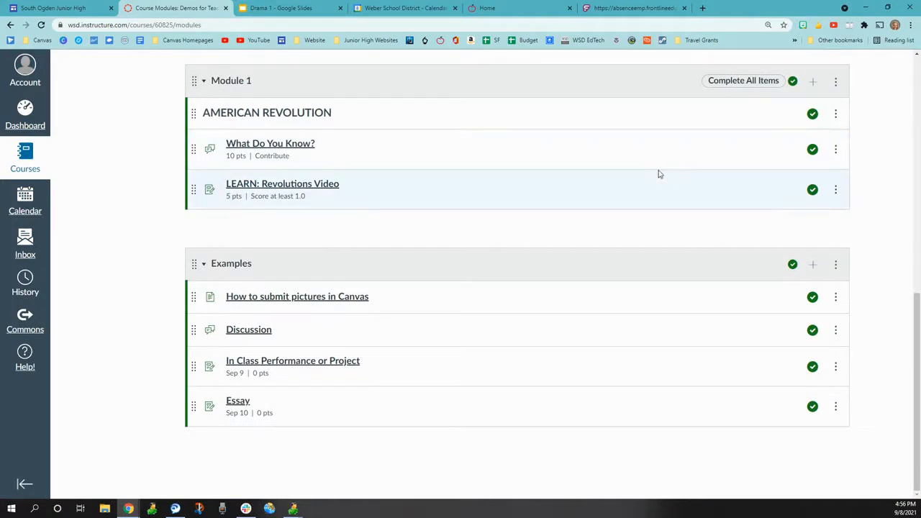
left_click(836, 266)
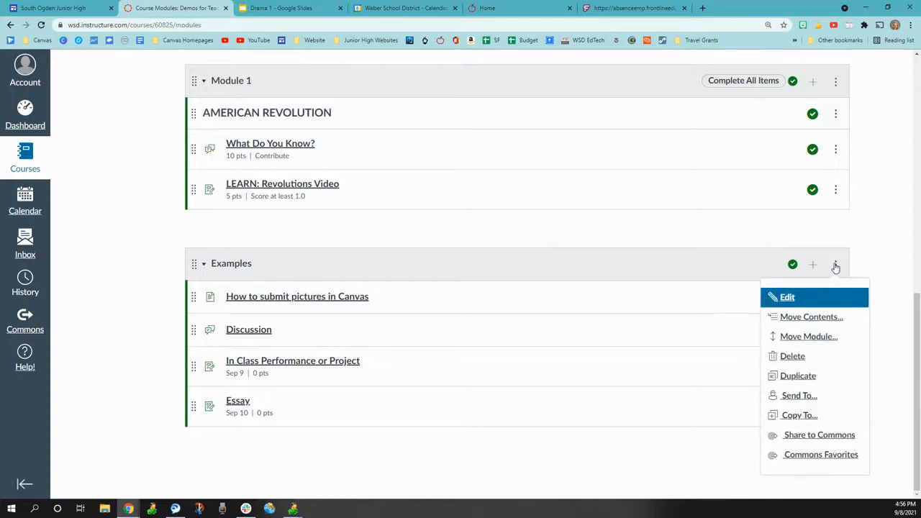
left_click(791, 298)
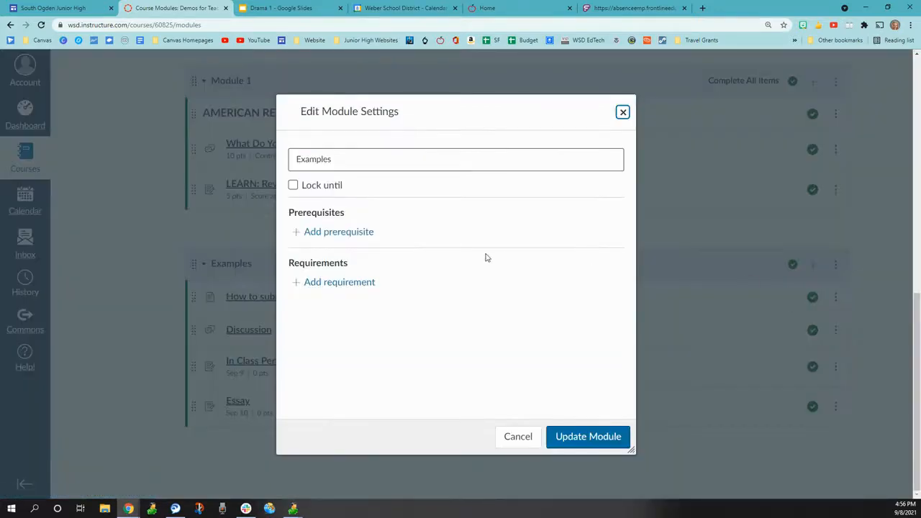
left_click(355, 285)
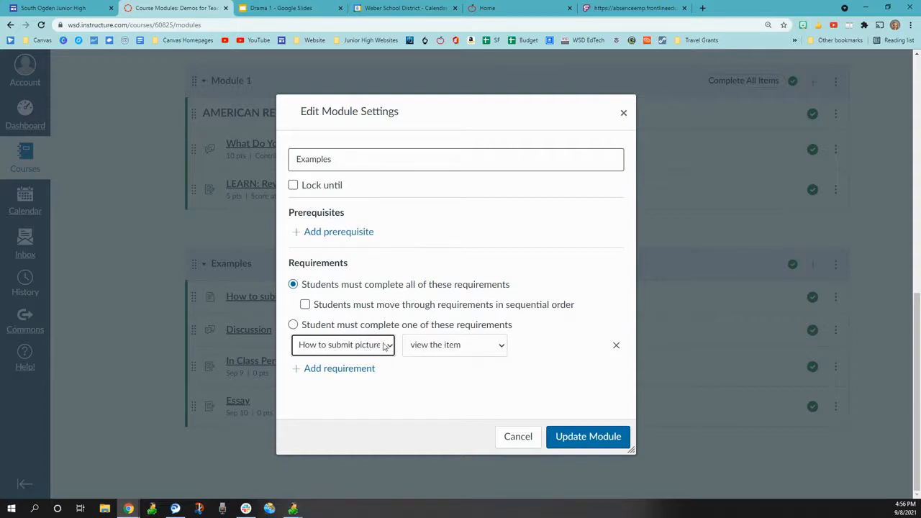
left_click(499, 347)
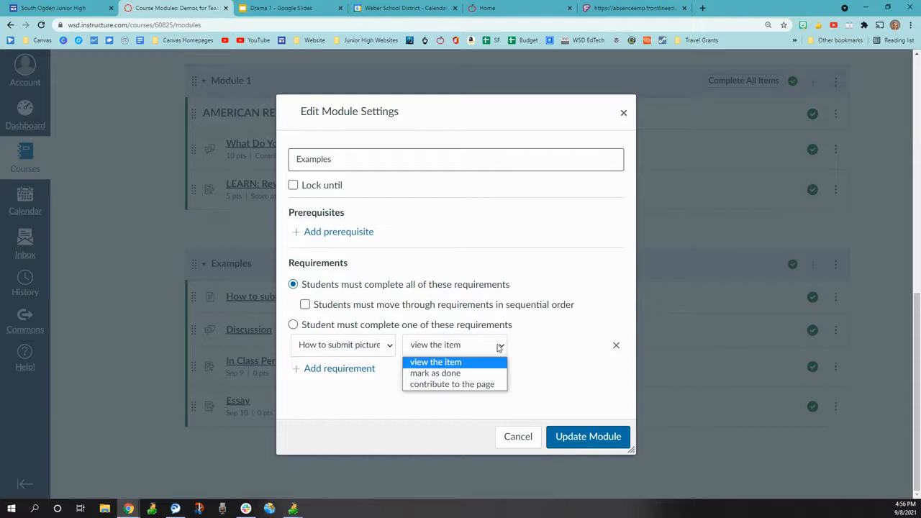
left_click(427, 365)
Add a second requirement for the Discussion item with the condition "contribute to the page".
left_click(353, 368)
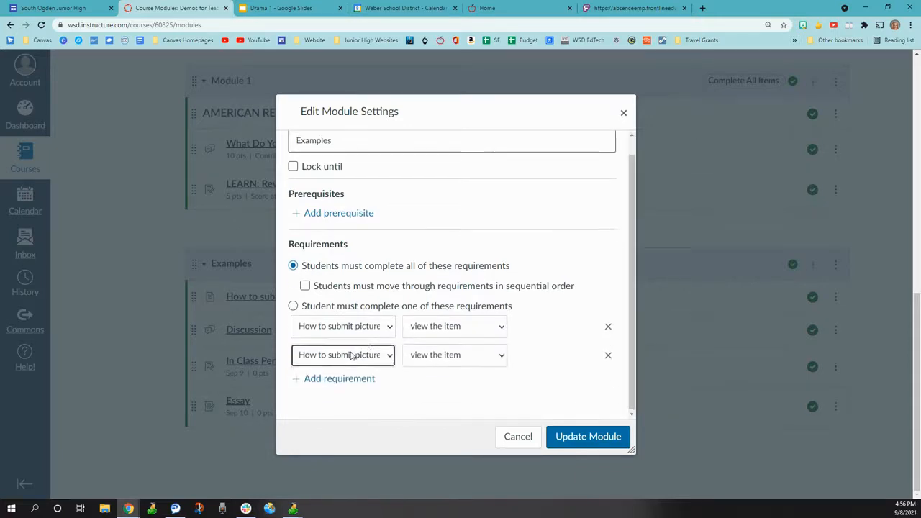
left_click(390, 354)
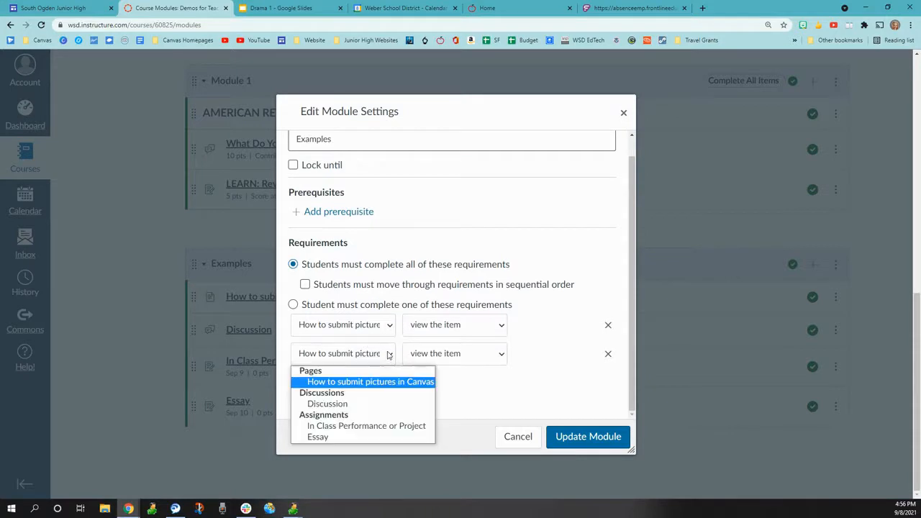
left_click(346, 404)
left_click(496, 357)
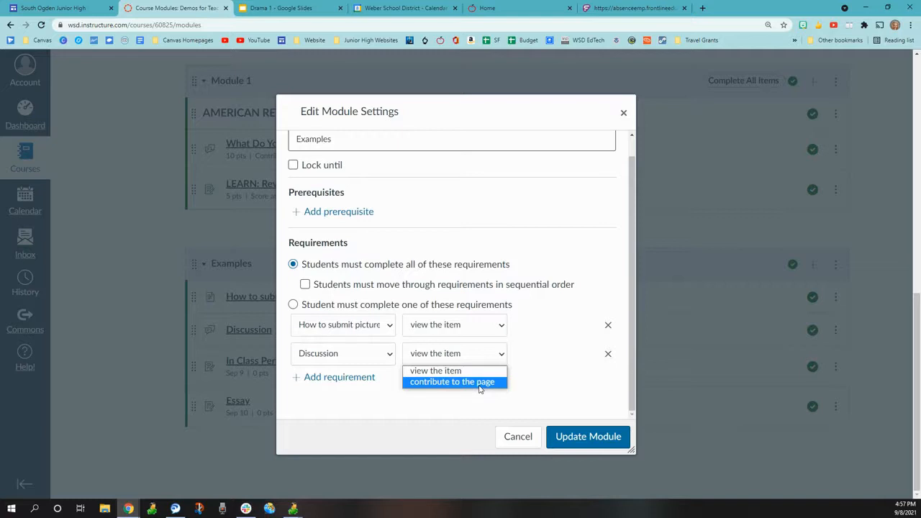
left_click(439, 387)
Add a requirement that students score at least 1 on In Class Performance or Project.
left_click(350, 383)
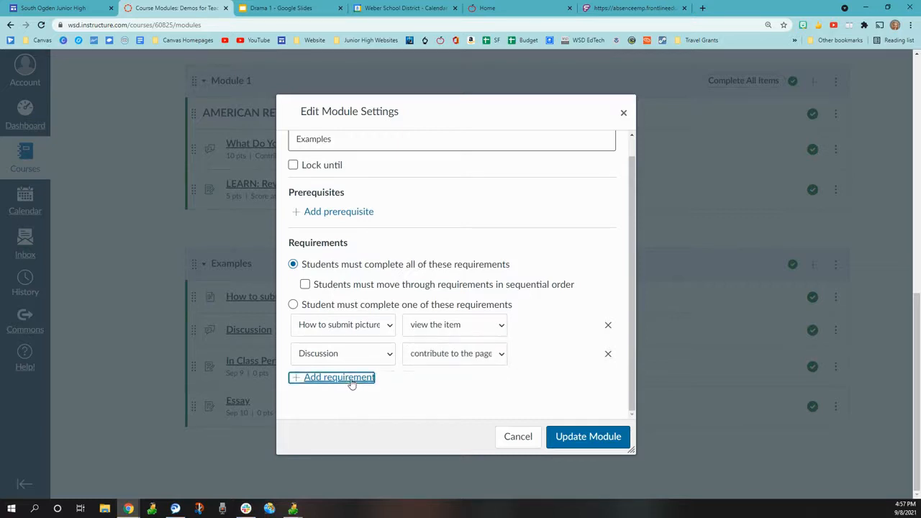
scroll(286, 379, "down", 1)
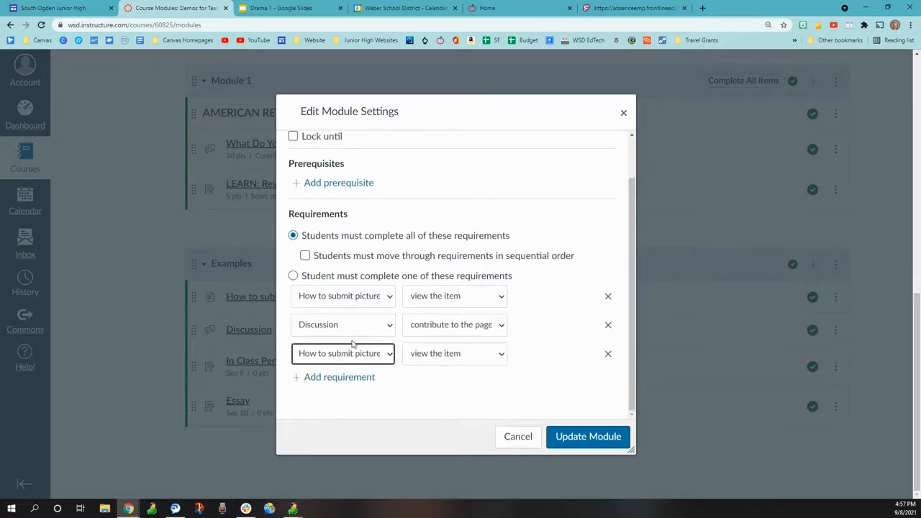
left_click(389, 356)
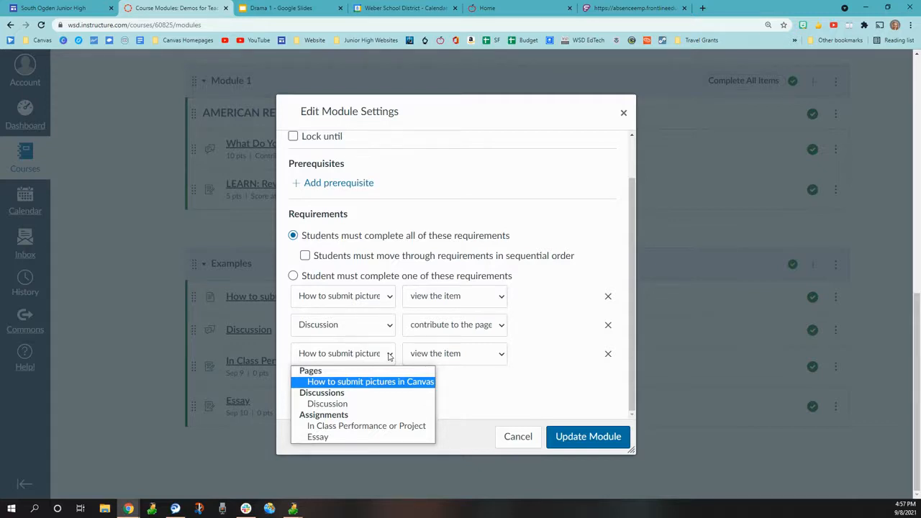
left_click(364, 426)
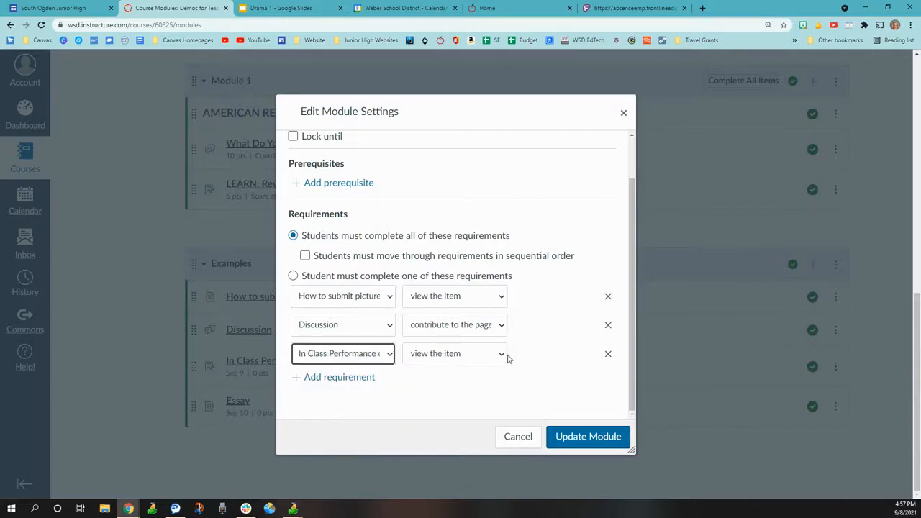
left_click(502, 357)
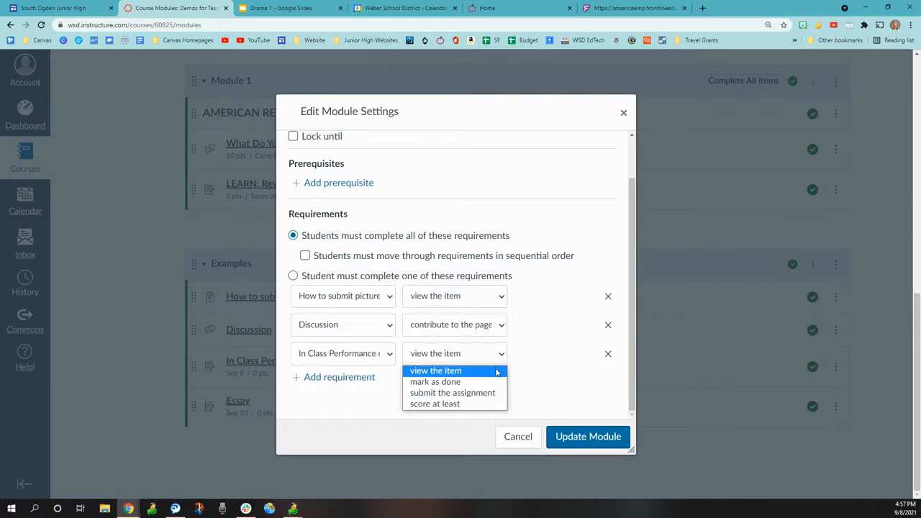
left_click(439, 405)
left_click(527, 354)
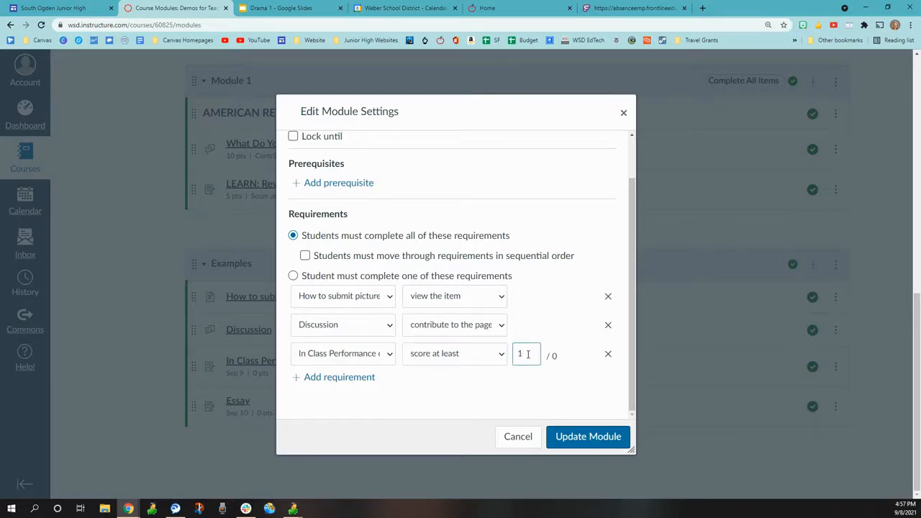
type("1")
Add a requirement to submit the Essay assignment, and save the module with re-locking until the new requirements are completed.
left_click(311, 380)
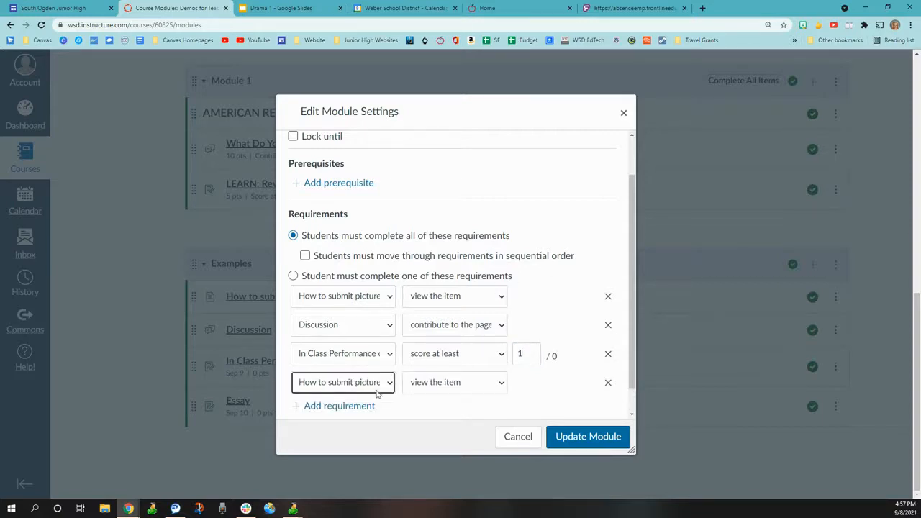
left_click(383, 385)
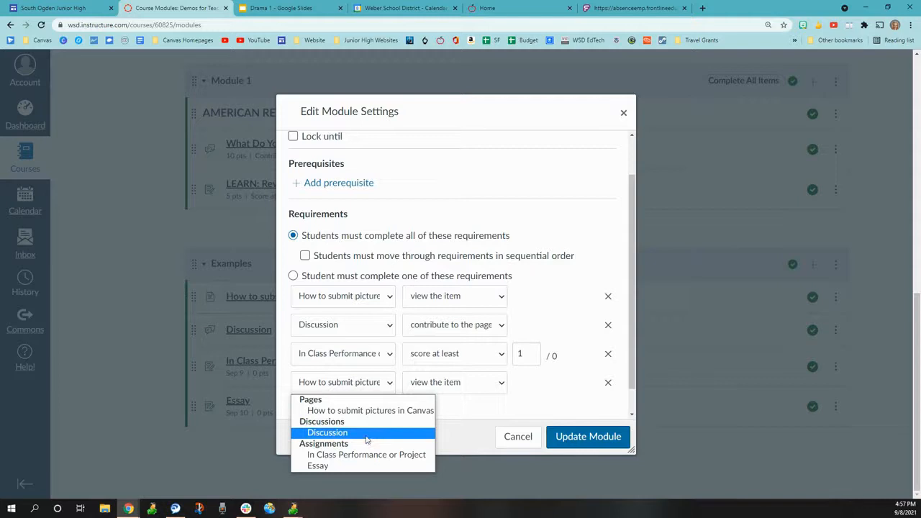
left_click(352, 466)
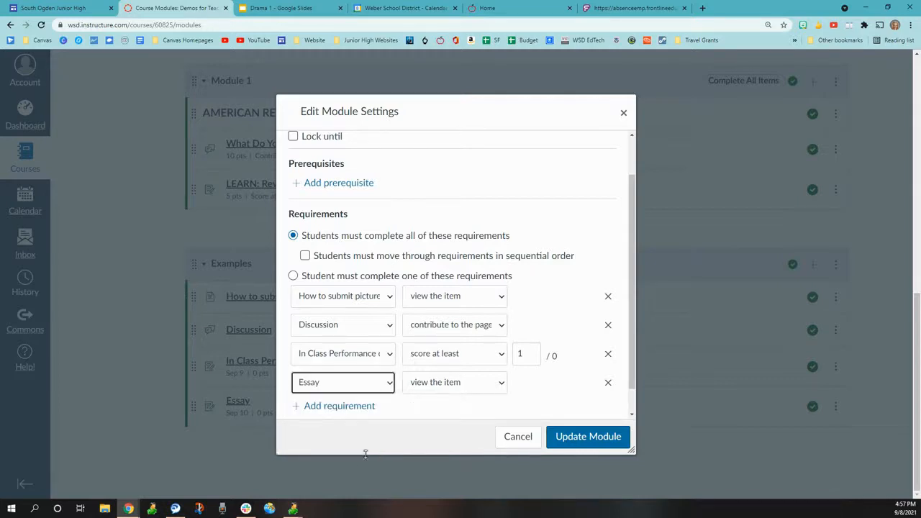
left_click(504, 383)
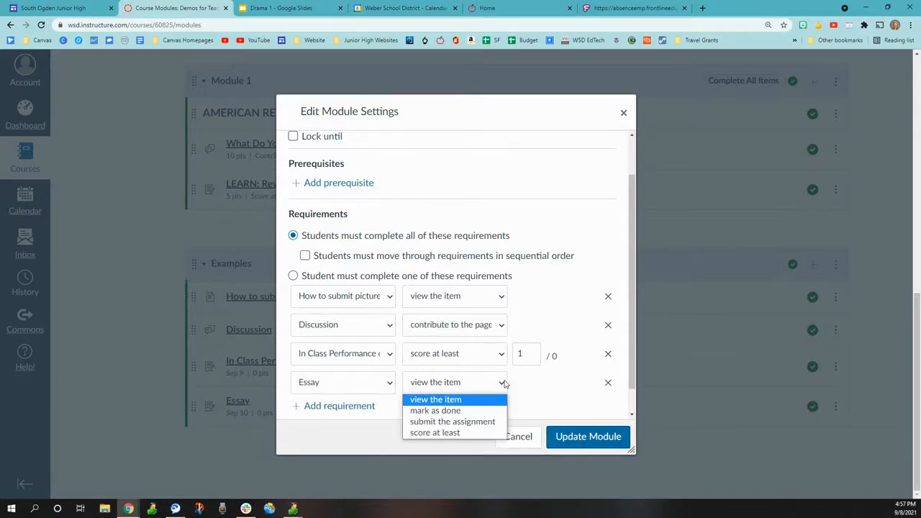
left_click(487, 423)
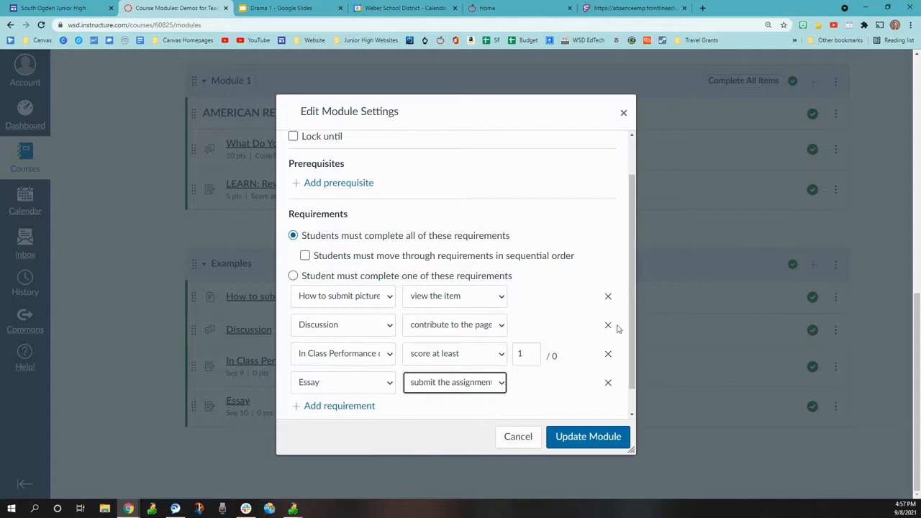
left_click(587, 435)
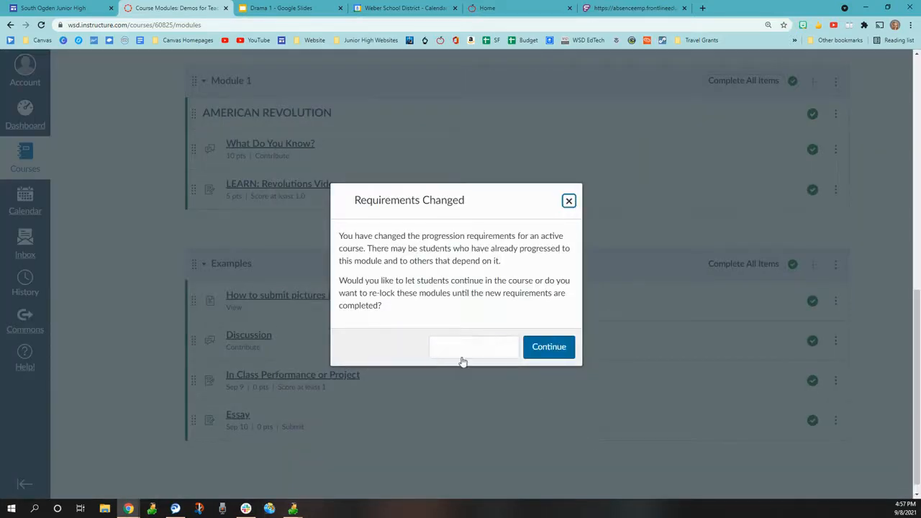
left_click(462, 349)
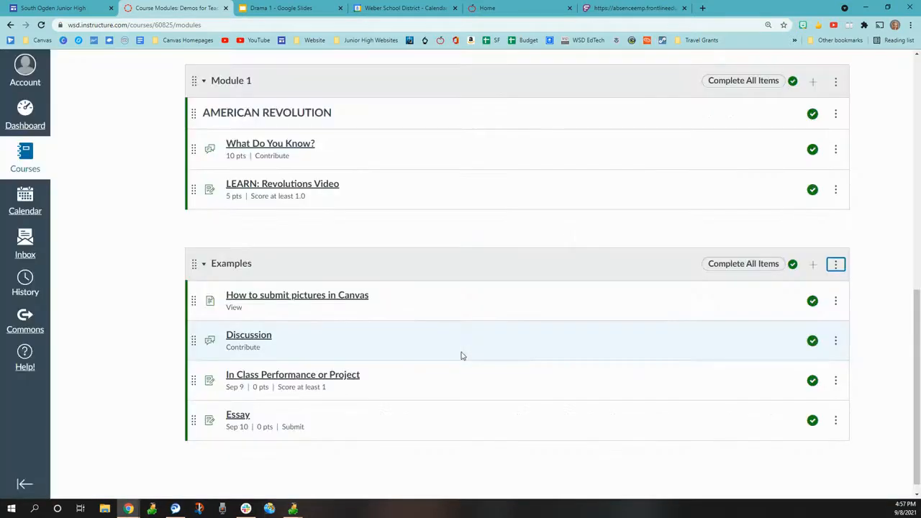
Switch to Student View and examine the requirement markers in the Examples module.
scroll(859, 216, "up", 15)
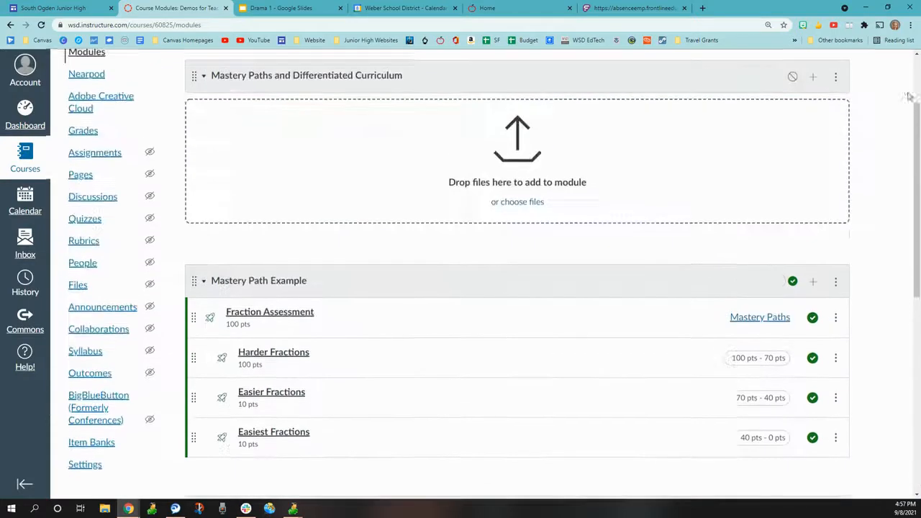
left_click(808, 70)
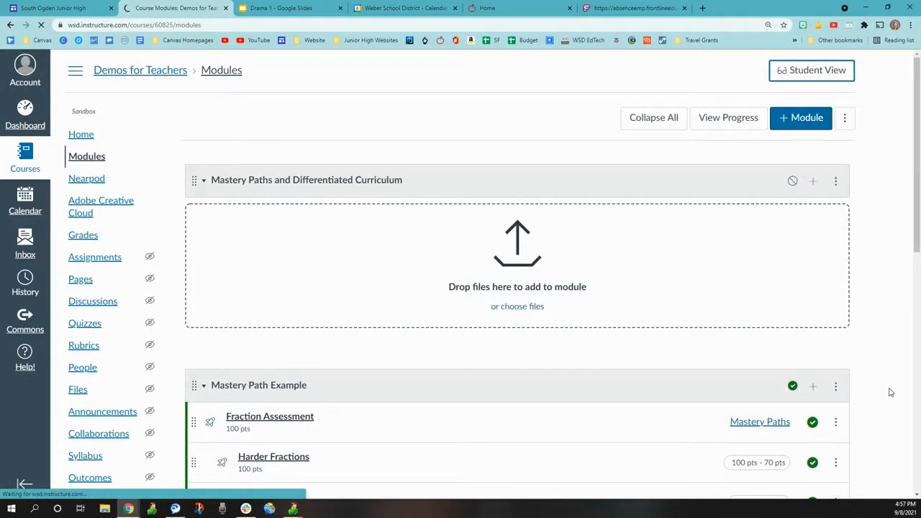
scroll(888, 389, "down", 4)
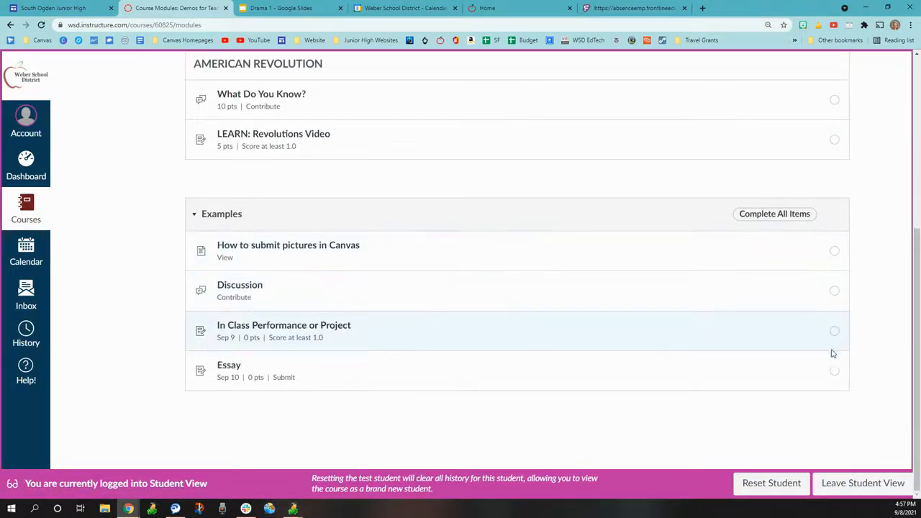
Look through the "How to submit pictures in Canvas" page as the test student, and check its completion status in the Examples module.
left_click(288, 245)
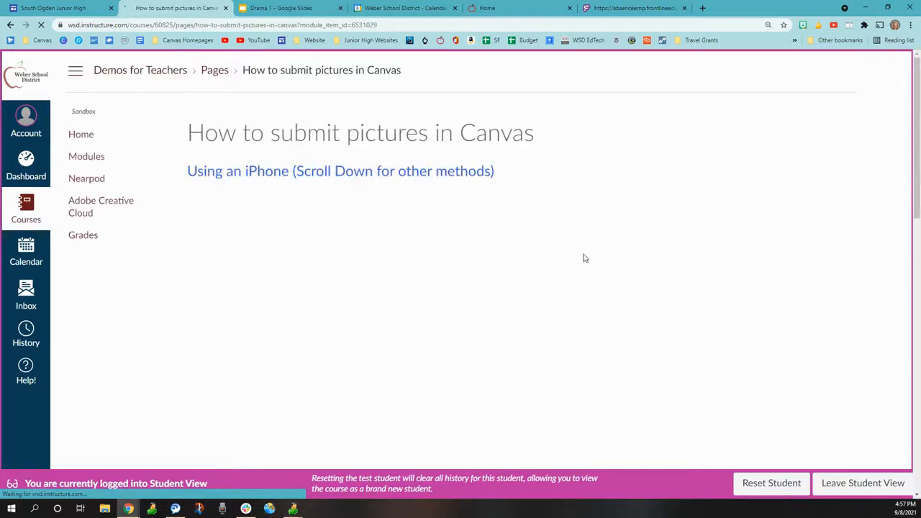
scroll(791, 285, "down", 8)
scroll(788, 288, "down", 3)
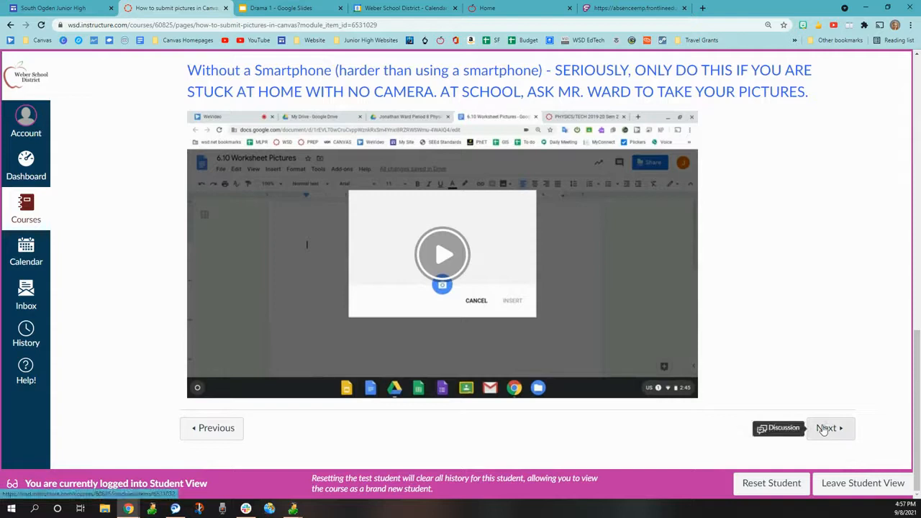
scroll(226, 243, "up", 12)
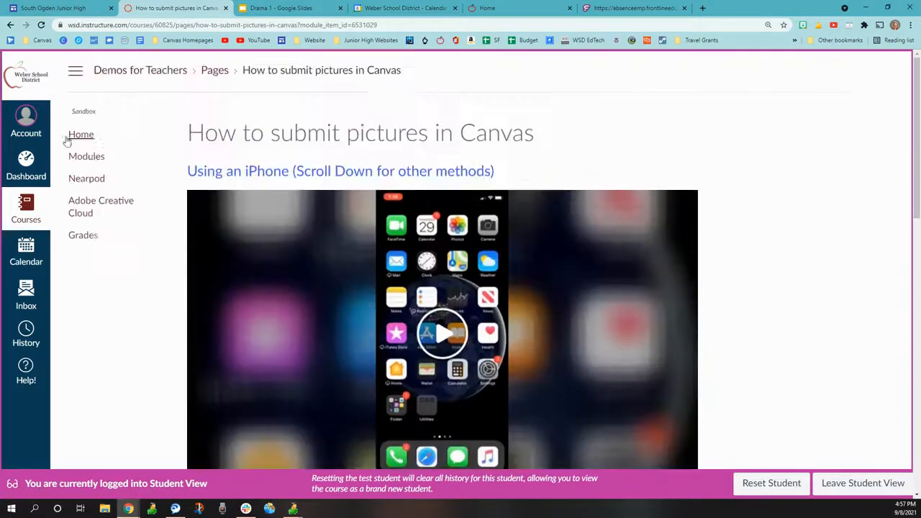
left_click(83, 157)
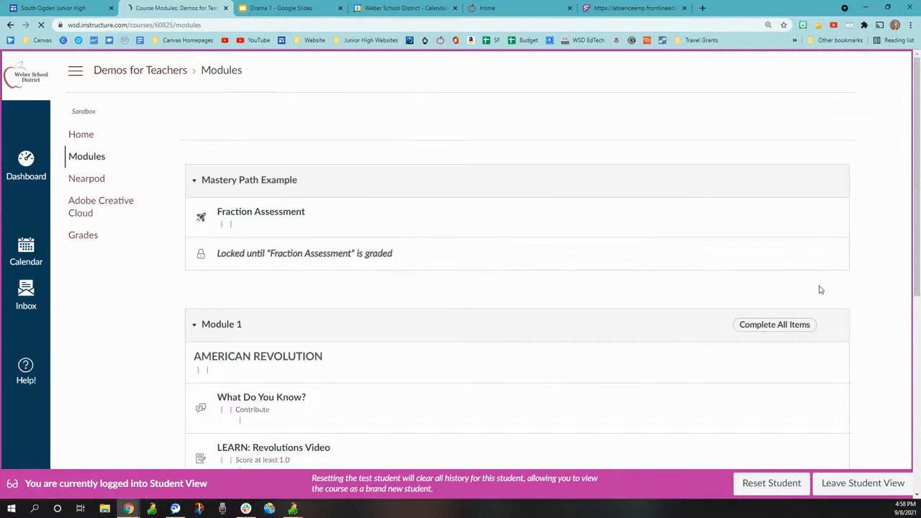
scroll(816, 281, "down", 3)
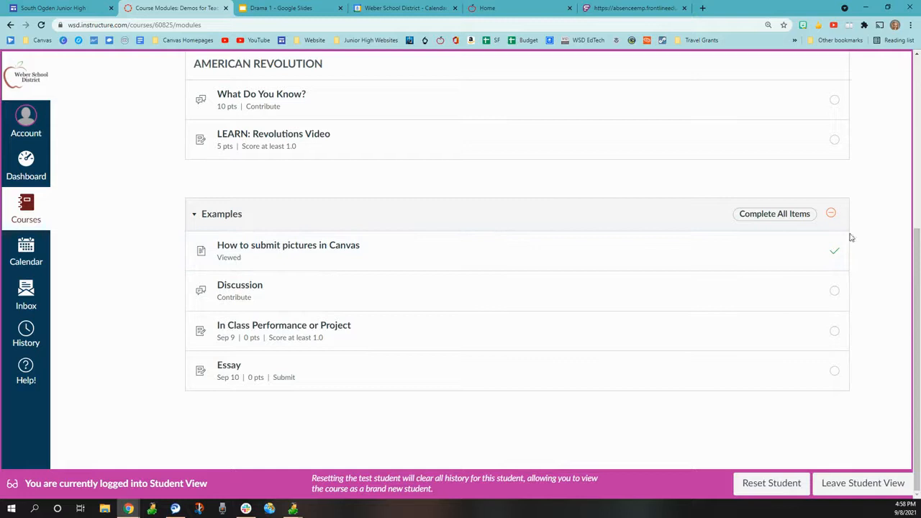
Leave Student View and set the Examples module so students must move through requirements in sequential order, saving the change.
left_click(877, 487)
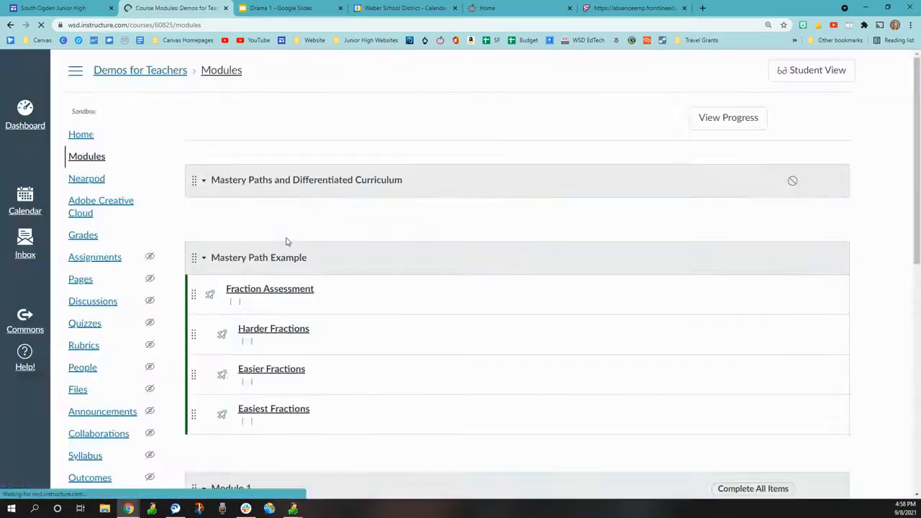
scroll(609, 264, "down", 10)
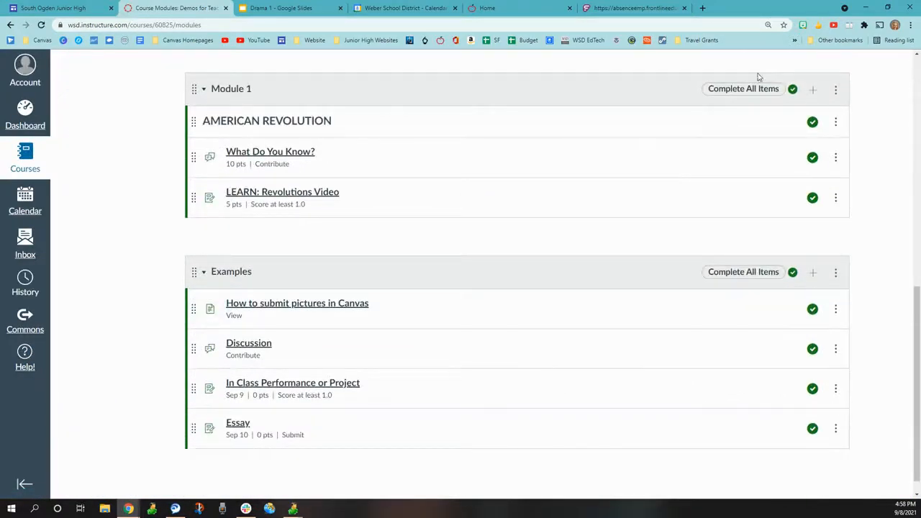
left_click(836, 275)
left_click(801, 305)
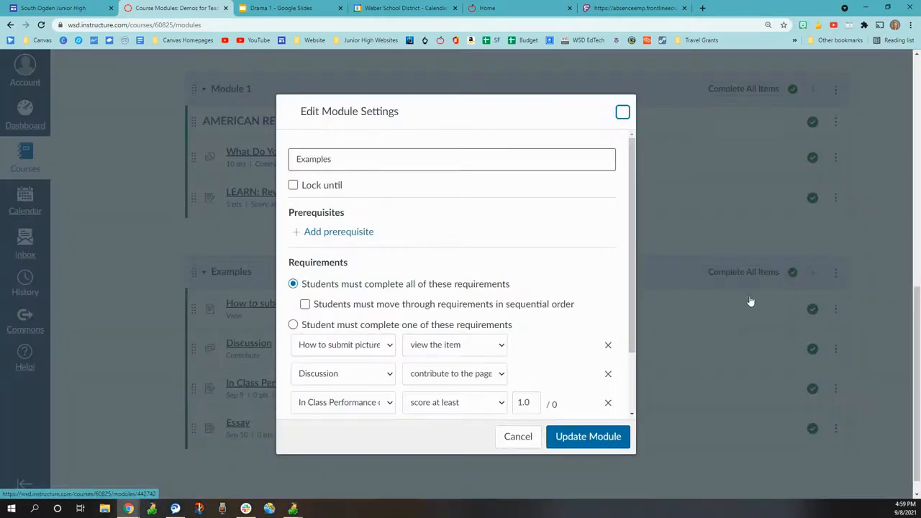
scroll(311, 327, "down", 2)
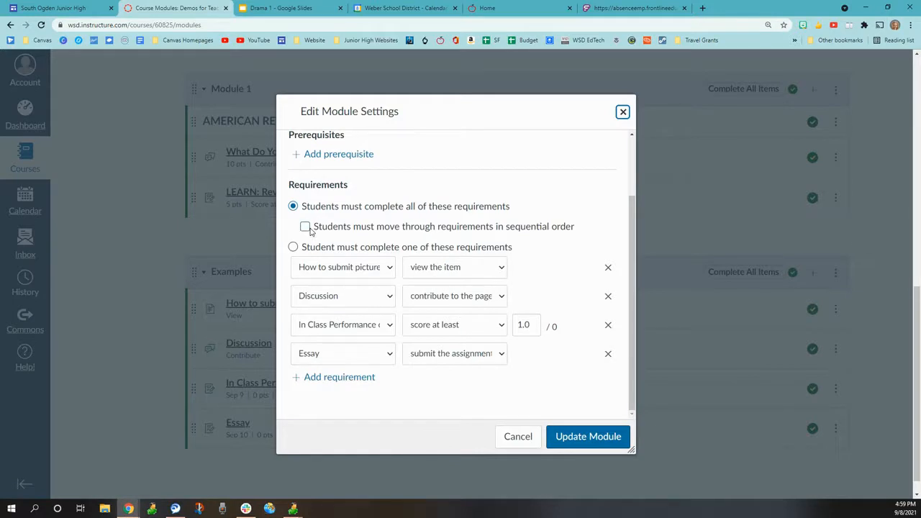
left_click(305, 227)
left_click(588, 442)
Return to Student View and examine which Examples items are available under the sequential order setting.
scroll(876, 327, "up", 7)
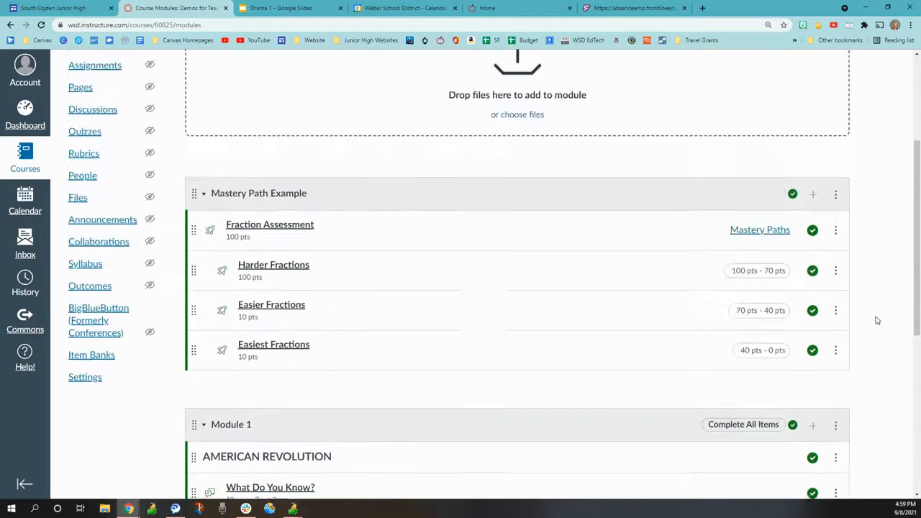
left_click(812, 72)
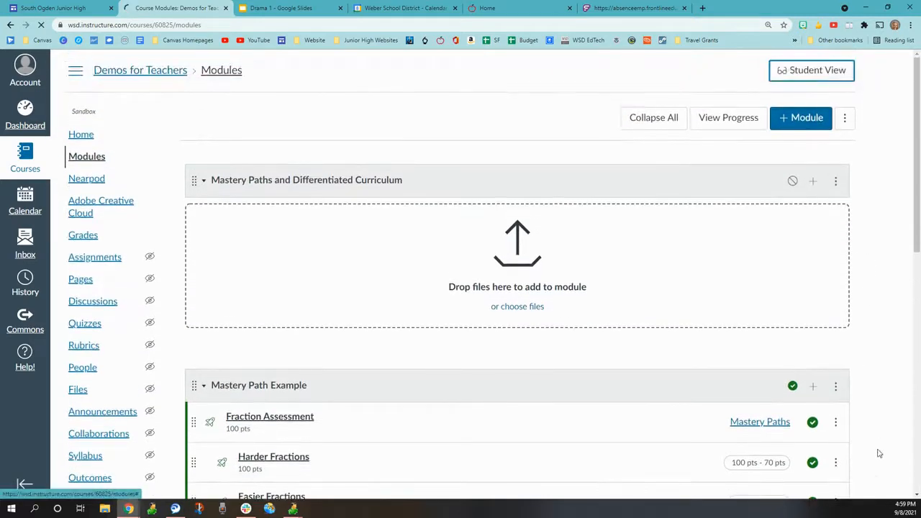
scroll(884, 461, "down", 4)
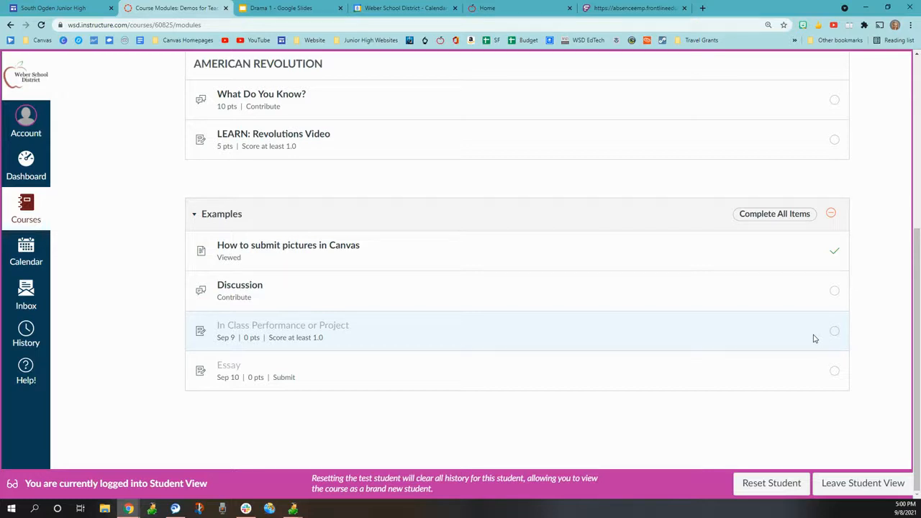
scroll(315, 335, "up", 5)
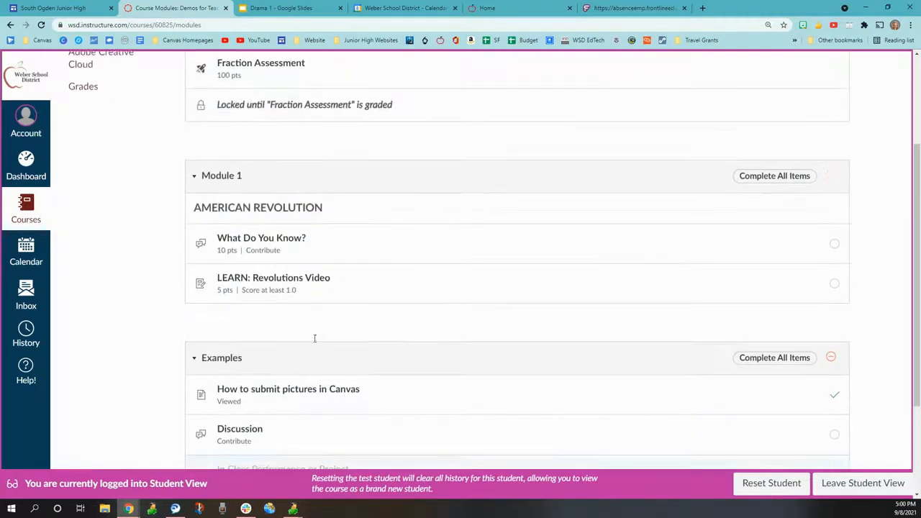
scroll(720, 382, "up", 1)
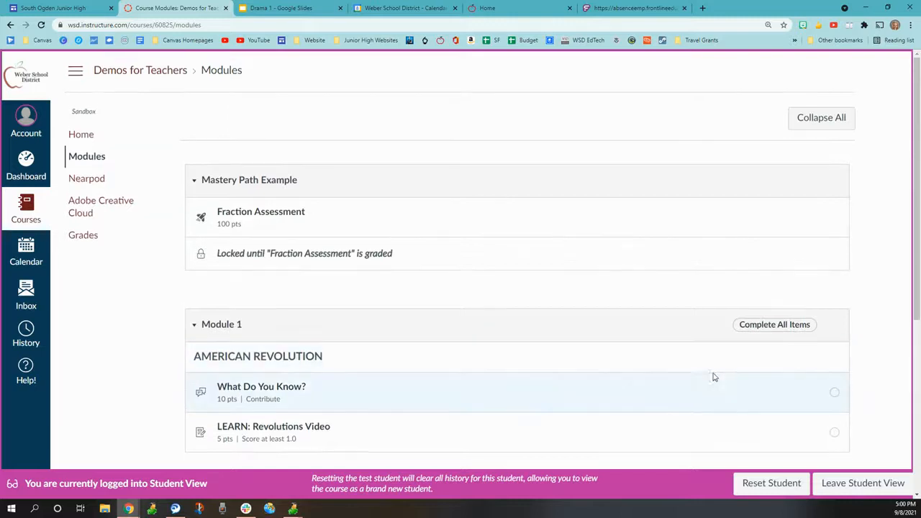